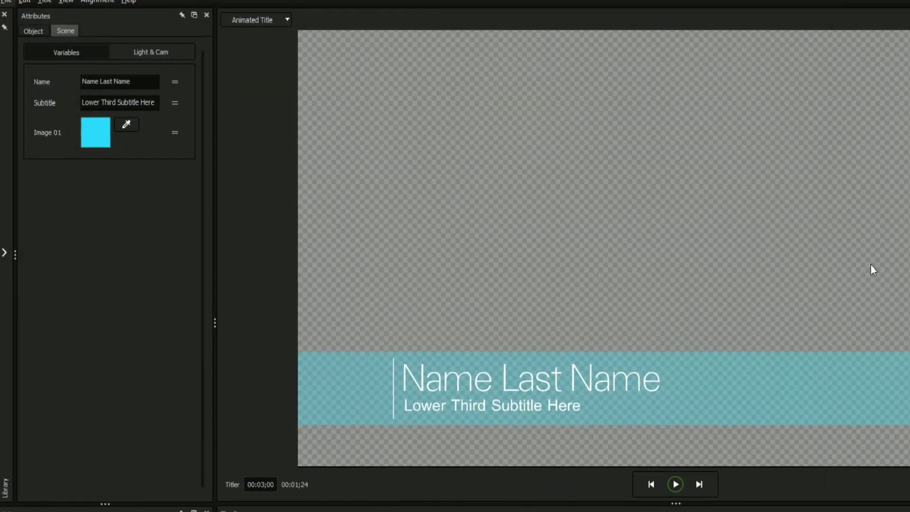
Enter the host's name, subtitle 'Radio Show Host', and make the Image 01 bar salmon (FF9F89)
{"action": "triple_click", "coordinate": [95, 82]}
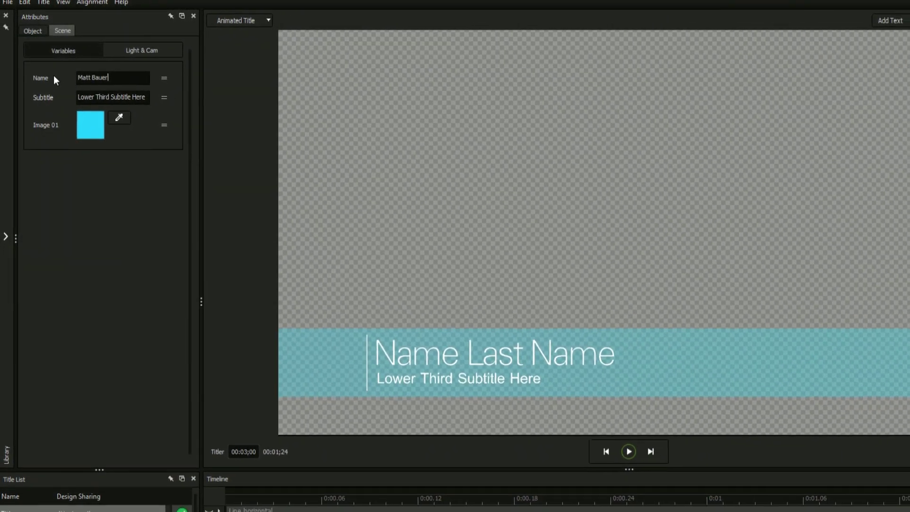
{"action": "triple_click", "coordinate": [112, 97]}
{"action": "type", "text": "Radio Show Host"}
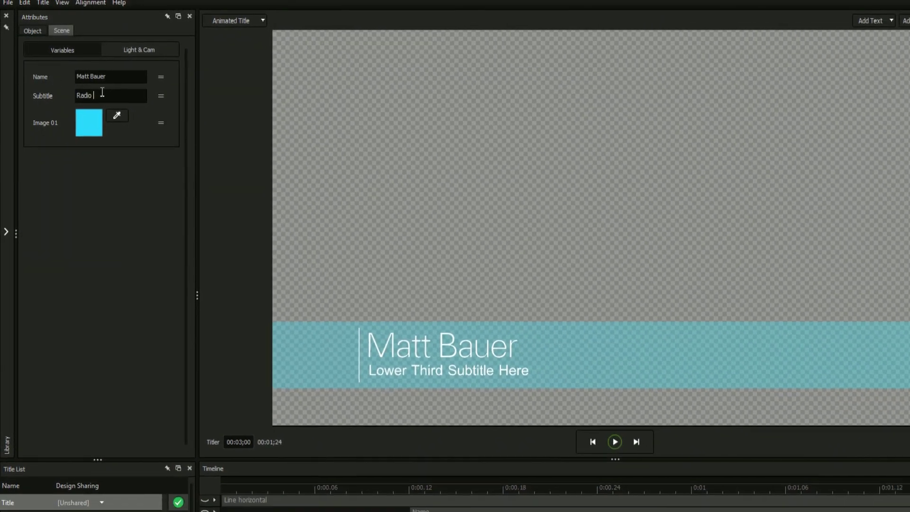
{"action": "left_click", "coordinate": [90, 125]}
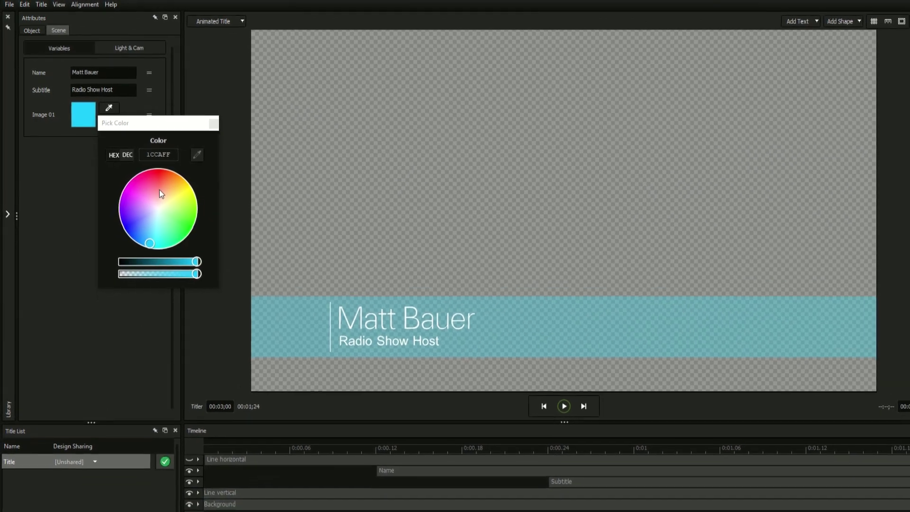
{"action": "left_click", "coordinate": [164, 194]}
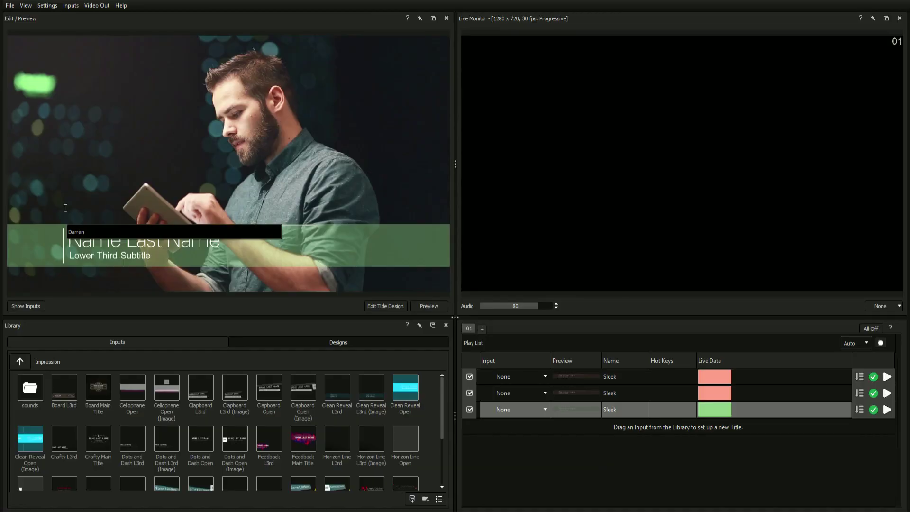
Type the guest's name onto the Fashionista title's name line and confirm it
{"action": "type", "text": "s"}
{"action": "key", "text": "Return"}
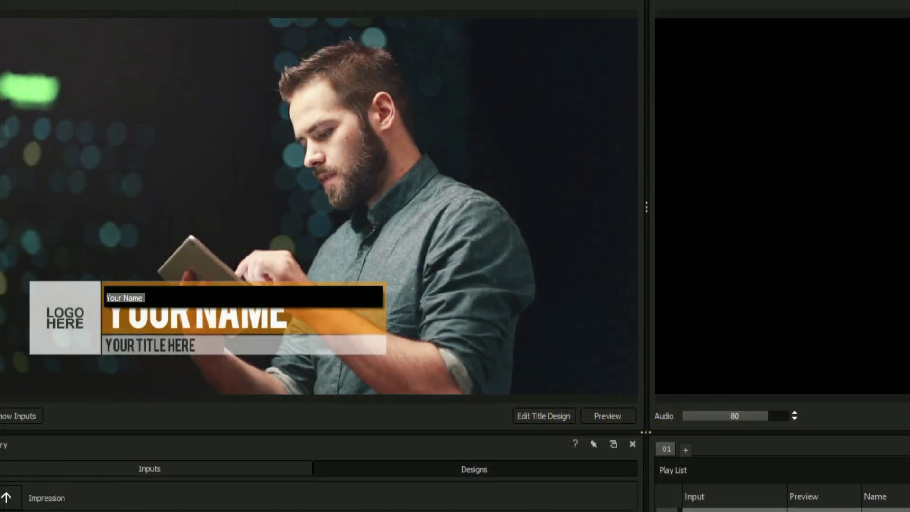
{"action": "key", "text": "Return"}
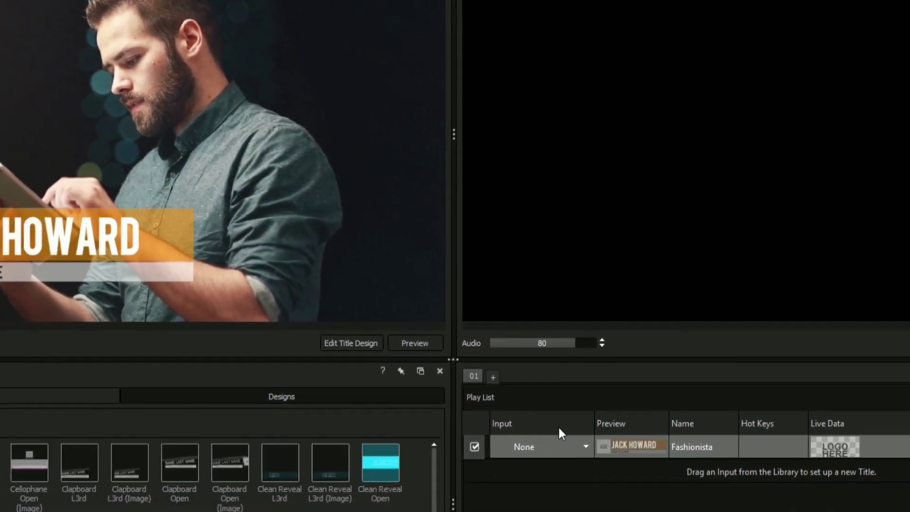
Set the title's input to Social Pro > Facebook Live Comments, then play it live and take it off
{"action": "left_click", "coordinate": [701, 490]}
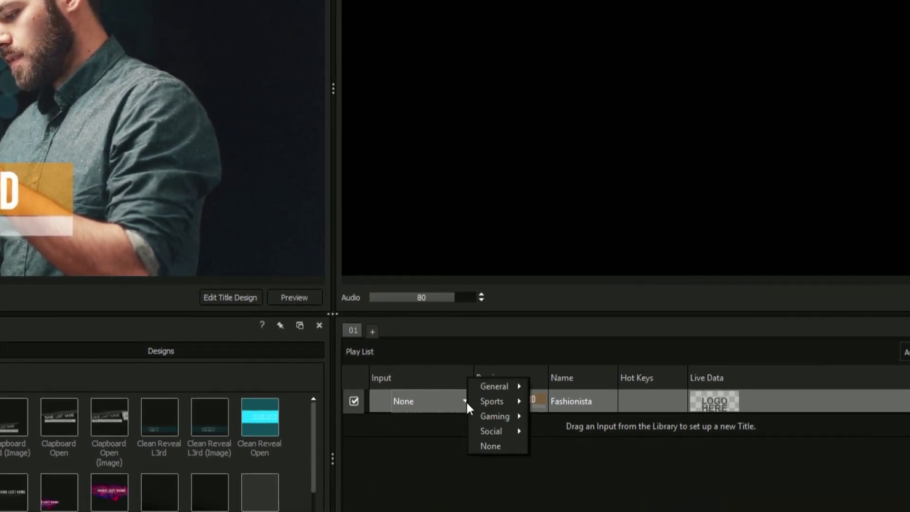
{"action": "mouse_move", "coordinate": [491, 432]}
{"action": "mouse_move", "coordinate": [552, 433]}
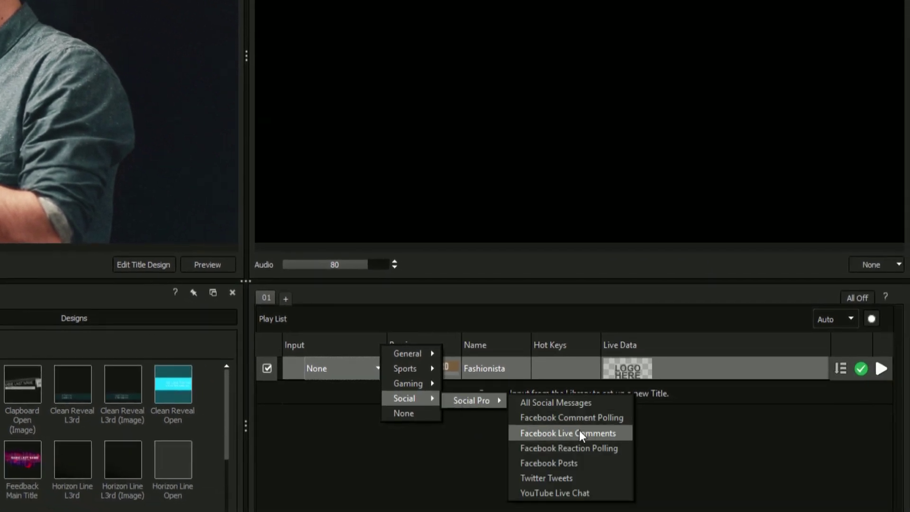
{"action": "left_click", "coordinate": [580, 432]}
{"action": "left_click", "coordinate": [880, 369]}
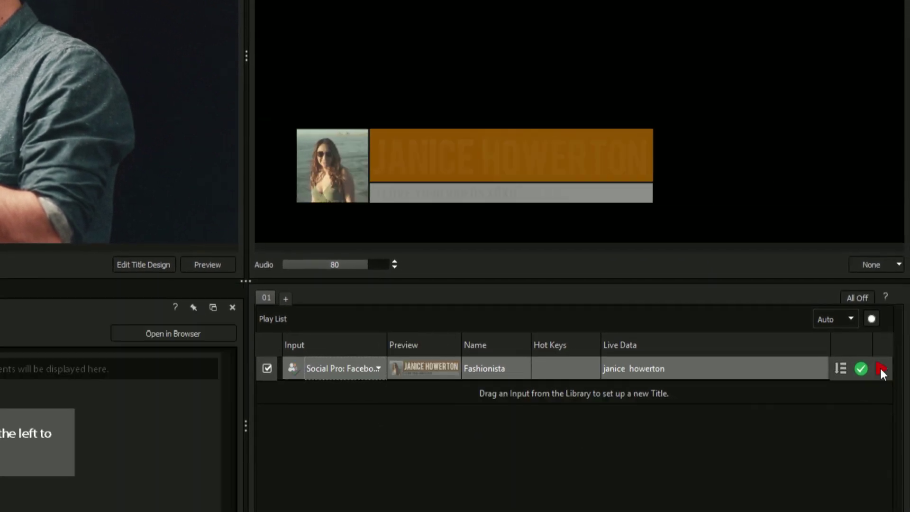
{"action": "left_click", "coordinate": [882, 368]}
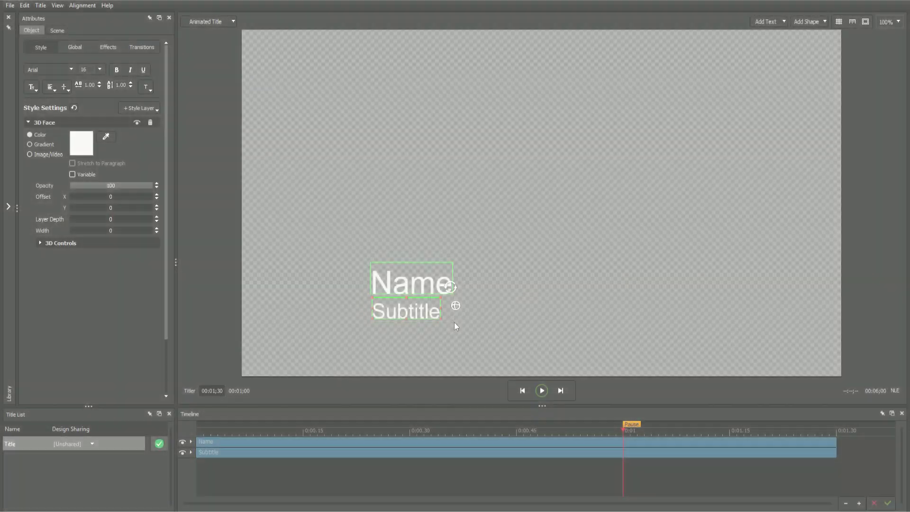
Delete the old Name and Subtitle text and place three rectangles on the canvas
{"action": "key", "text": "Delete"}
{"action": "left_click", "coordinate": [805, 48]}
{"action": "left_click_drag", "start_coordinate": [543, 204], "coordinate": [392, 269]}
{"action": "left_click", "coordinate": [809, 21]}
{"action": "left_click", "coordinate": [812, 44]}
{"action": "left_click_drag", "start_coordinate": [519, 221], "coordinate": [370, 367]}
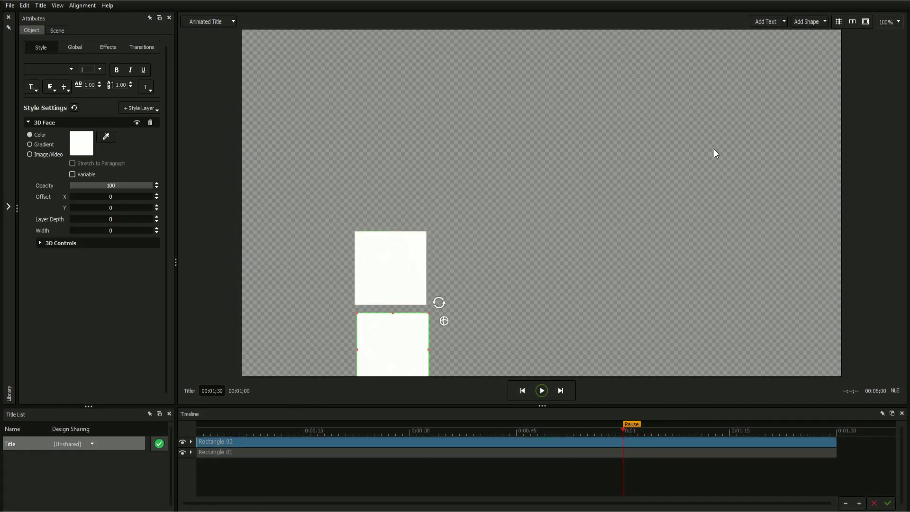
{"action": "left_click", "coordinate": [809, 22]}
{"action": "left_click", "coordinate": [804, 47]}
{"action": "left_click_drag", "start_coordinate": [554, 197], "coordinate": [308, 295]}
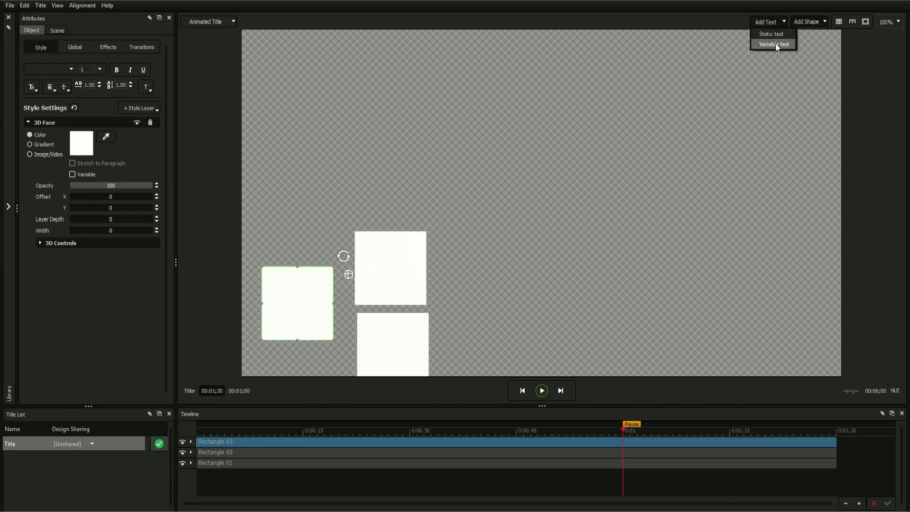
Add two variable Enter Text boxes, one below the other, beside the rectangles
{"action": "left_click", "coordinate": [775, 44]}
{"action": "left_click_drag", "start_coordinate": [533, 208], "coordinate": [507, 256]}
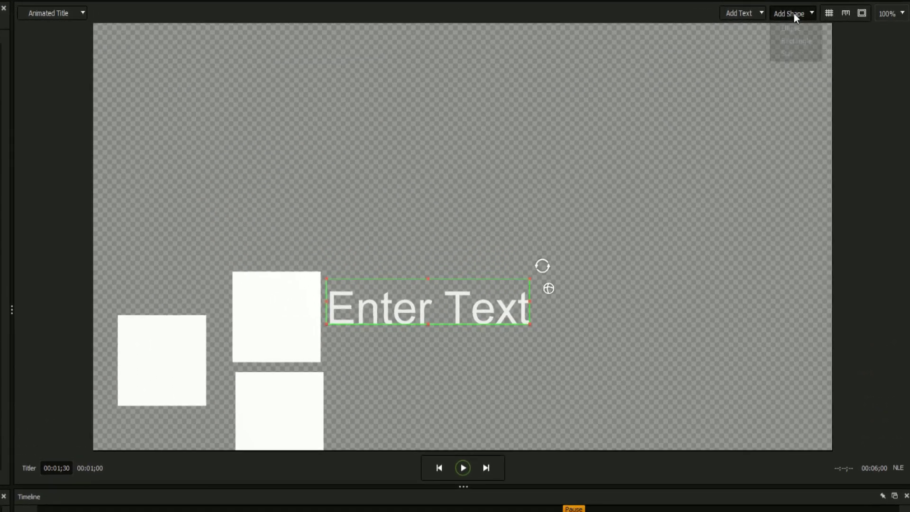
{"action": "left_click", "coordinate": [794, 14]}
{"action": "left_click", "coordinate": [761, 13]}
{"action": "left_click", "coordinate": [743, 44]}
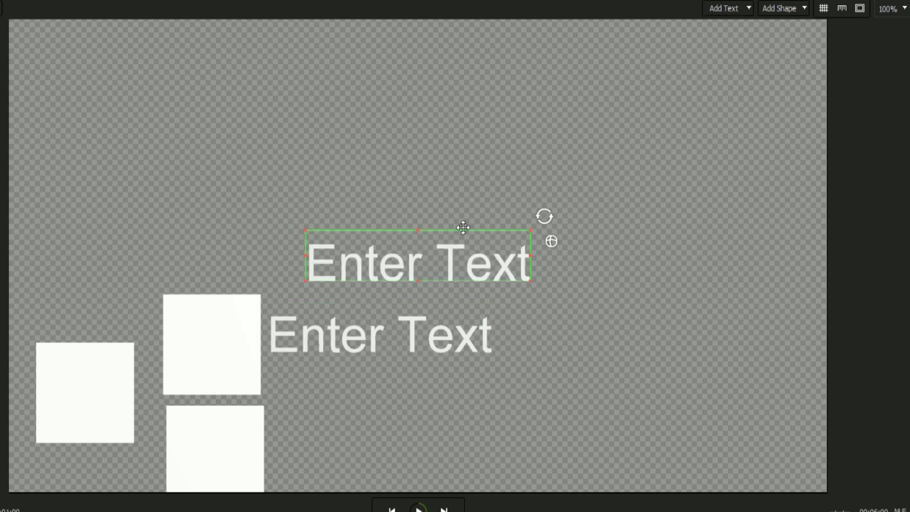
{"action": "left_click_drag", "start_coordinate": [463, 227], "coordinate": [429, 369]}
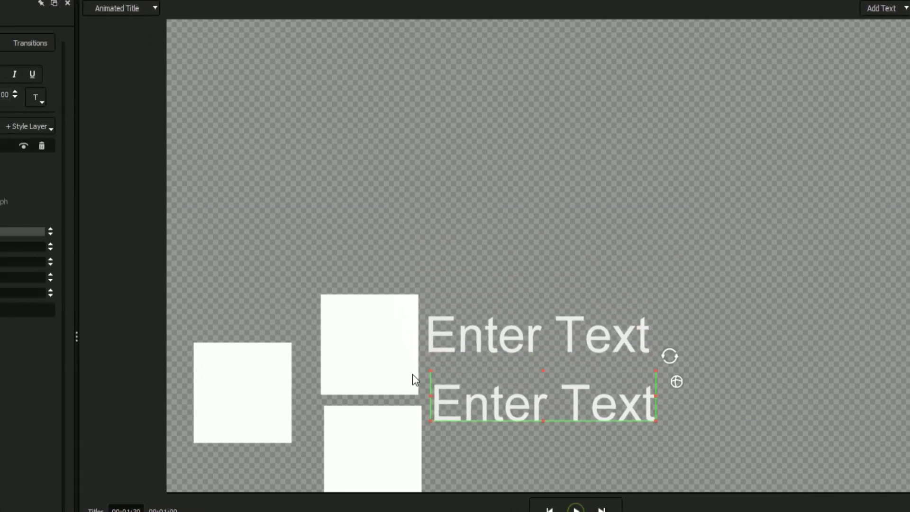
Set the upper right rectangle's 3D Face colour to 8DA2FF
{"action": "left_click", "coordinate": [412, 374]}
{"action": "left_click", "coordinate": [95, 175]}
{"action": "type", "text": "8DA2FF"}
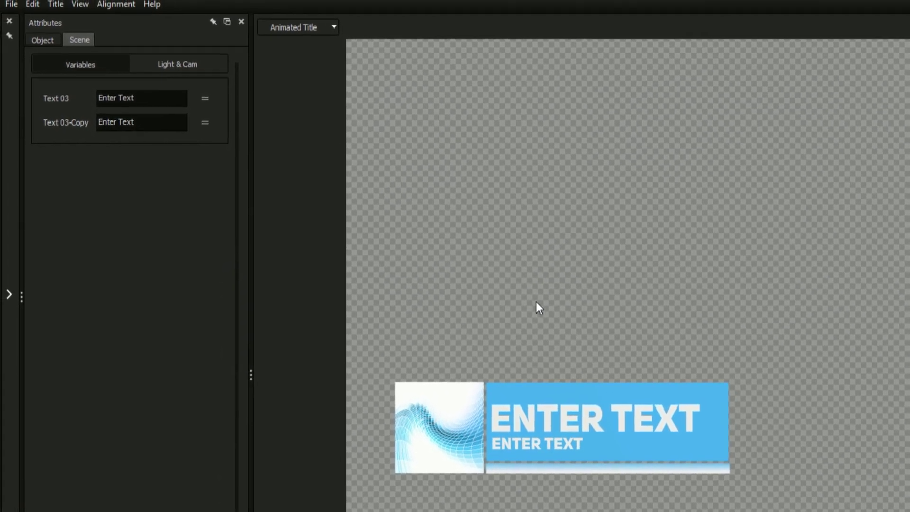
Make the blue box, bottom gradient strip and logo image scene variables
{"action": "left_click", "coordinate": [524, 390]}
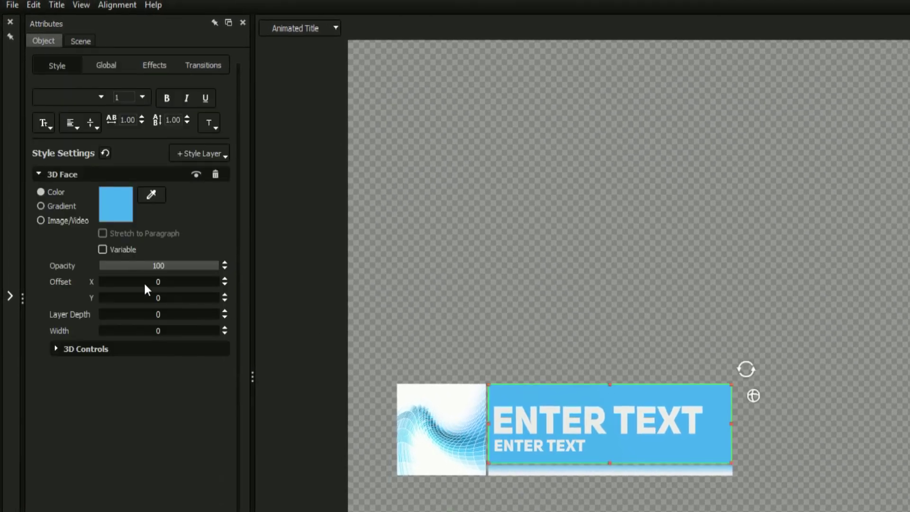
{"action": "left_click", "coordinate": [102, 250]}
{"action": "left_click", "coordinate": [499, 470]}
{"action": "left_click", "coordinate": [102, 249]}
{"action": "left_click", "coordinate": [441, 429]}
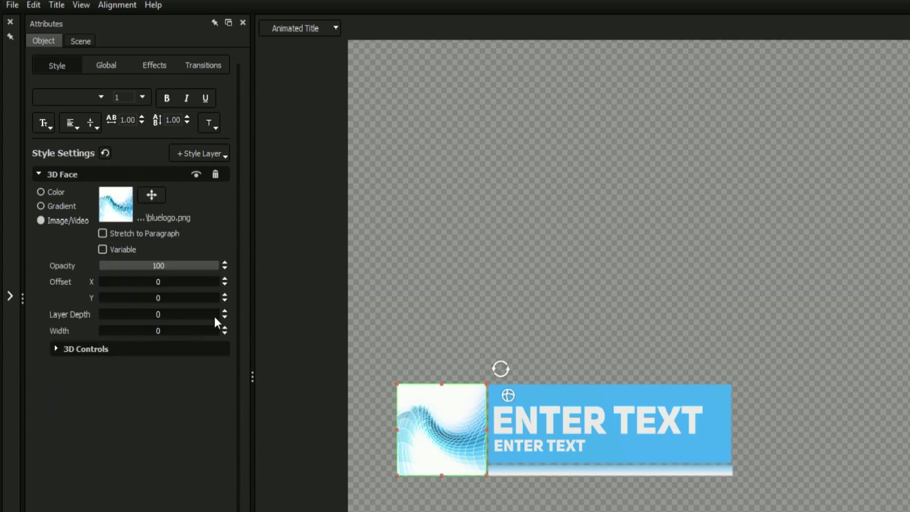
{"action": "left_click", "coordinate": [102, 250]}
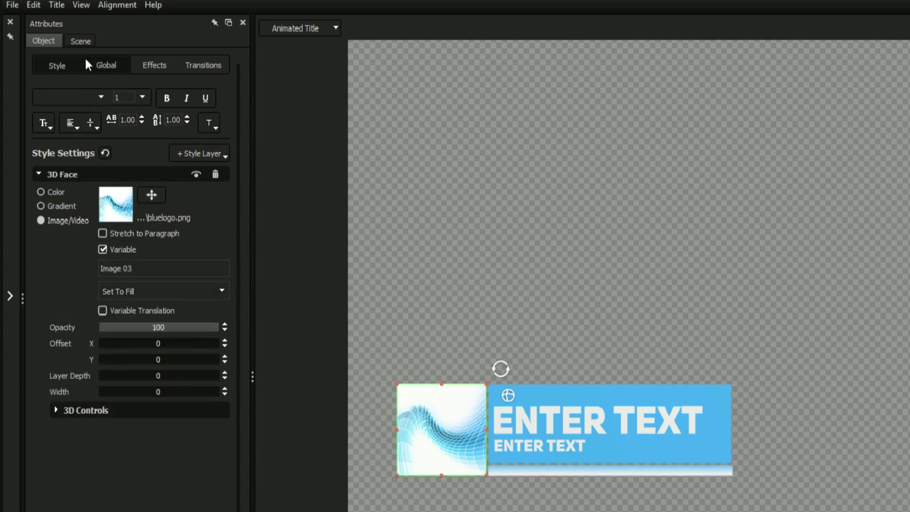
Try pink for Image 01 and set Image 02's gradient to the logo's blue
{"action": "left_click", "coordinate": [82, 41]}
{"action": "left_click", "coordinate": [127, 157]}
{"action": "left_click", "coordinate": [218, 273]}
{"action": "left_click", "coordinate": [116, 201]}
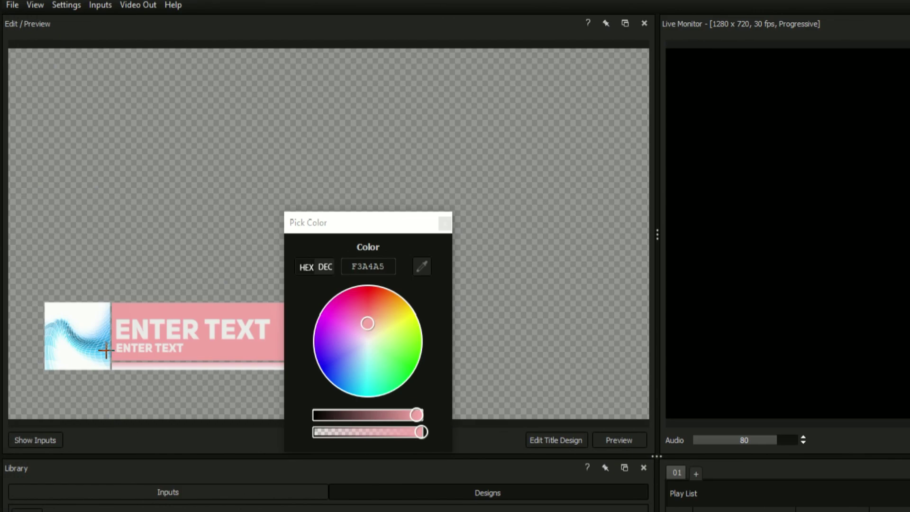
{"action": "left_click", "coordinate": [106, 350]}
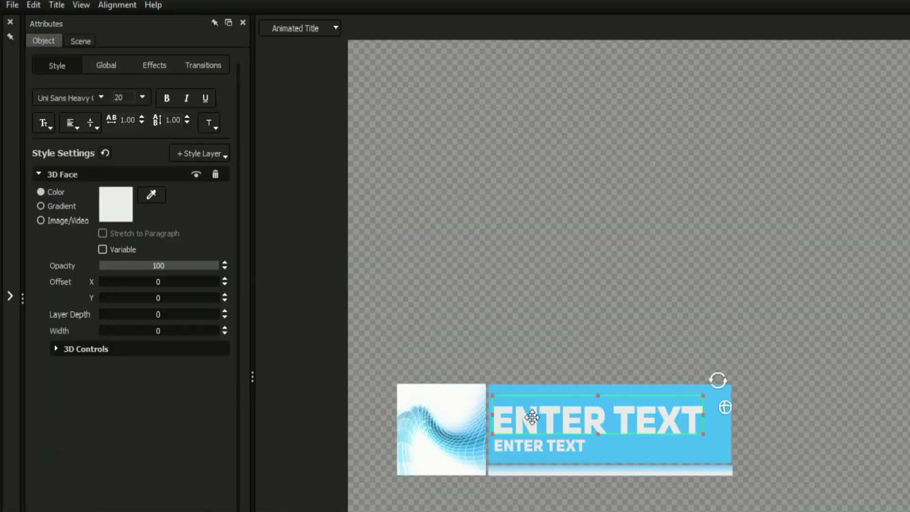
Make the big text's colour a variable and set Image 04 to blue
{"action": "left_click", "coordinate": [103, 250]}
{"action": "left_click", "coordinate": [79, 43]}
{"action": "left_click", "coordinate": [115, 289]}
{"action": "left_click_drag", "start_coordinate": [193, 273], "coordinate": [185, 299]}
Add a static text object and make it a text variable named 'Example Variable'
{"action": "left_click", "coordinate": [414, 300]}
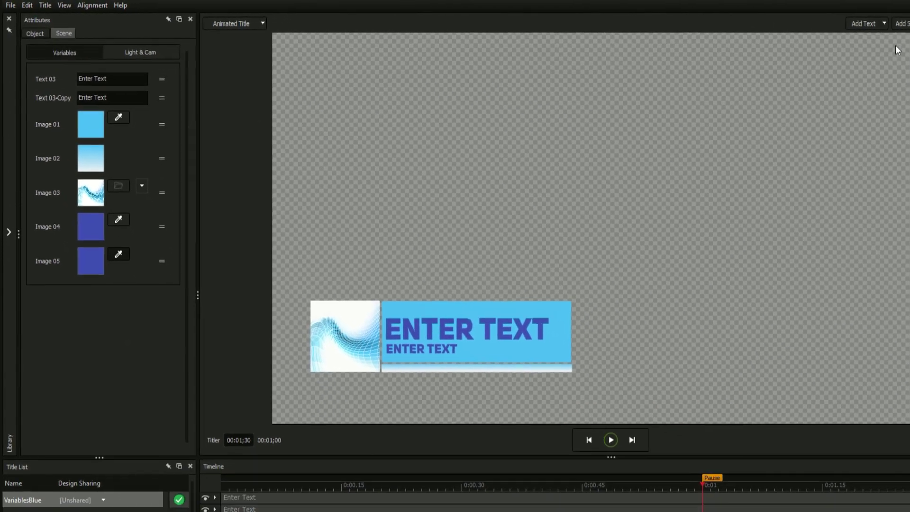
{"action": "left_click", "coordinate": [884, 23]}
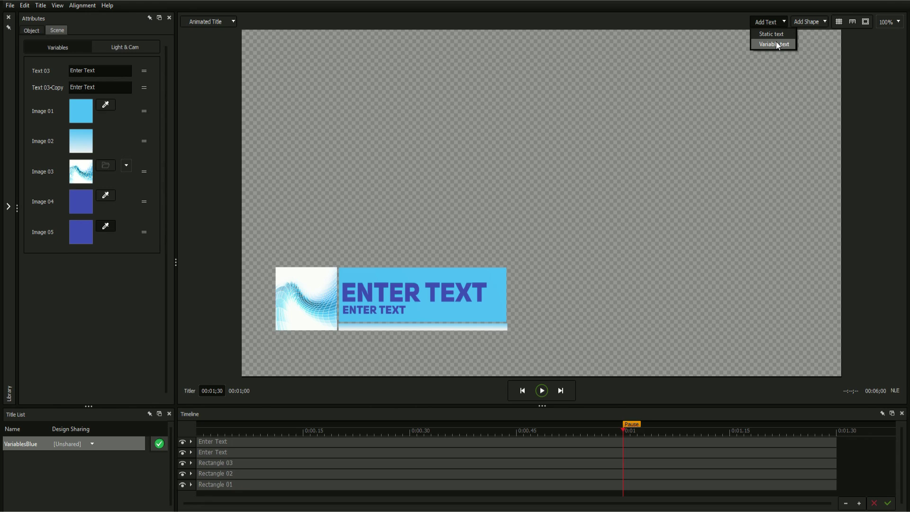
{"action": "left_click", "coordinate": [776, 34]}
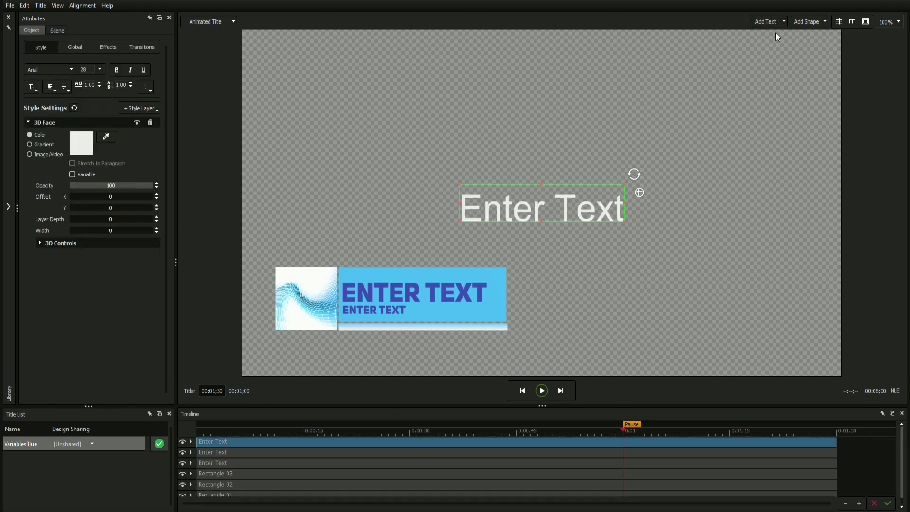
{"action": "left_click", "coordinate": [70, 49]}
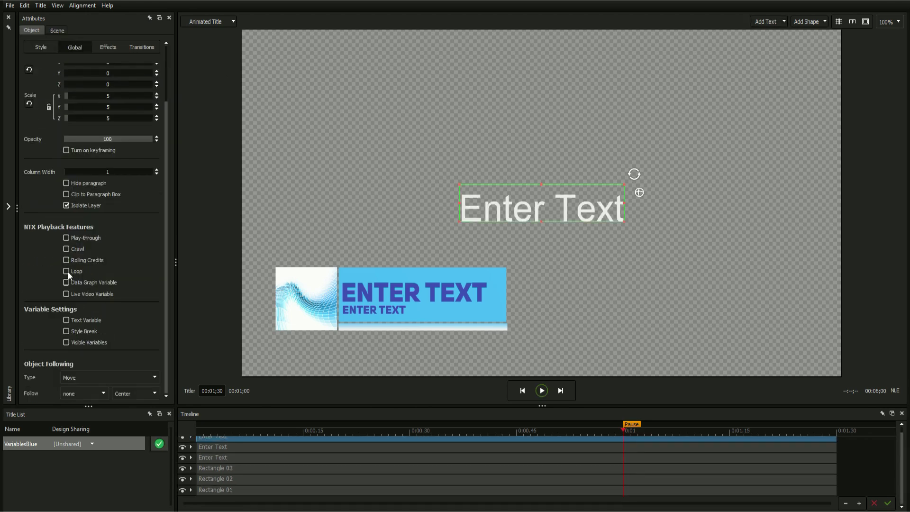
{"action": "left_click", "coordinate": [67, 319]}
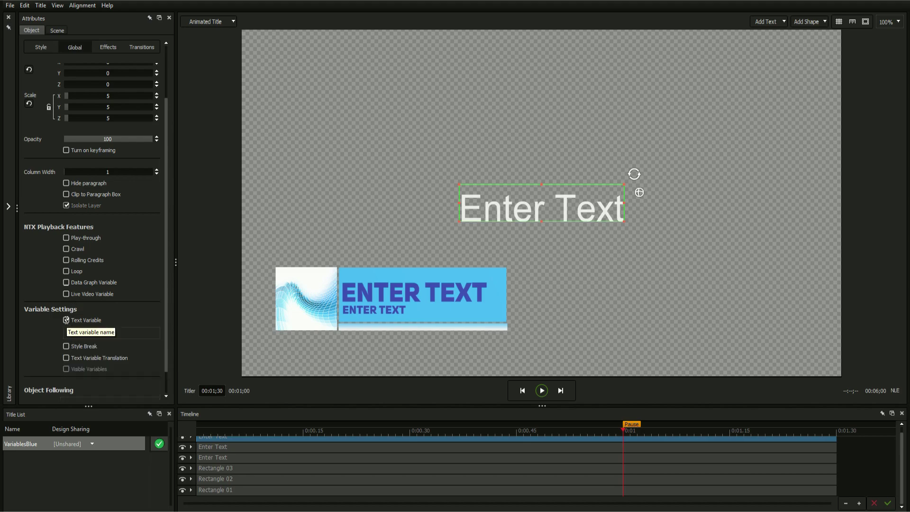
{"action": "left_click", "coordinate": [110, 333]}
{"action": "type", "text": "Example Variabl"}
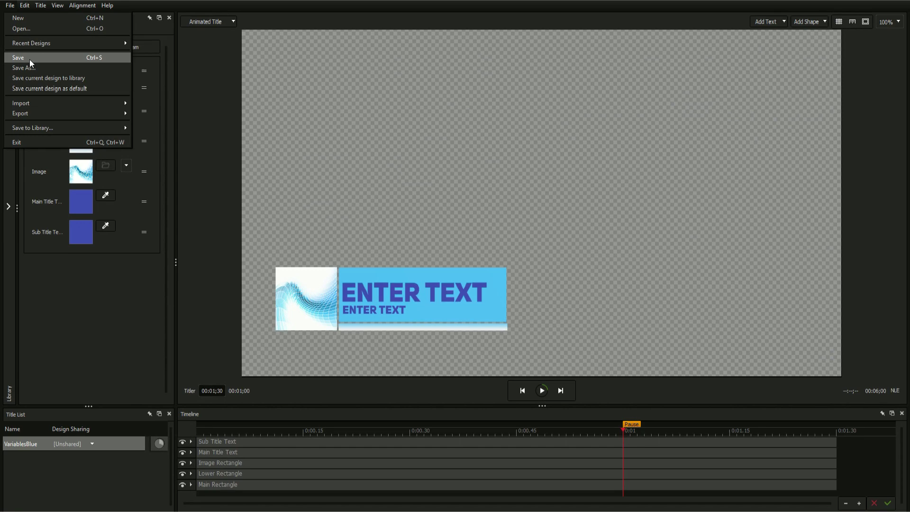
Load the saved title design into the play list as Title 03 and deselect the preview
{"action": "left_click", "coordinate": [30, 59]}
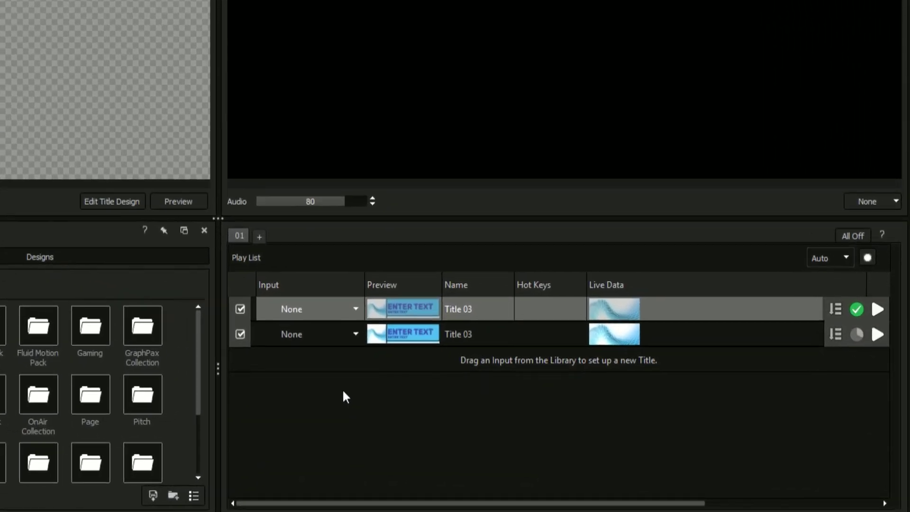
{"action": "right_click", "coordinate": [344, 391]}
{"action": "left_click", "coordinate": [355, 392]}
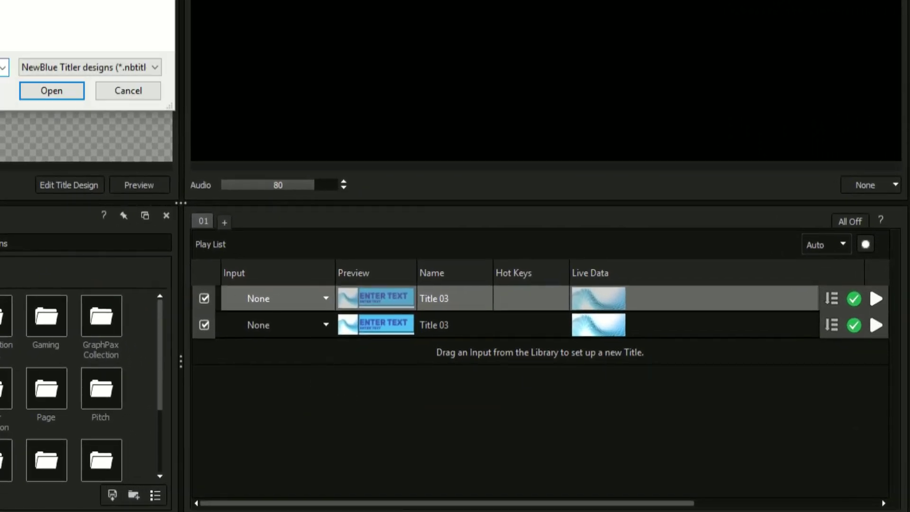
{"action": "key", "text": "Return"}
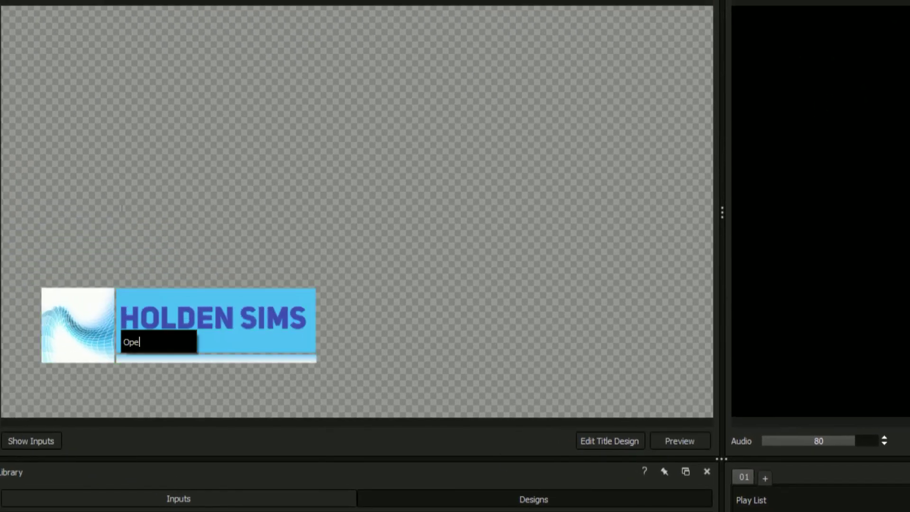
{"action": "left_click", "coordinate": [230, 205]}
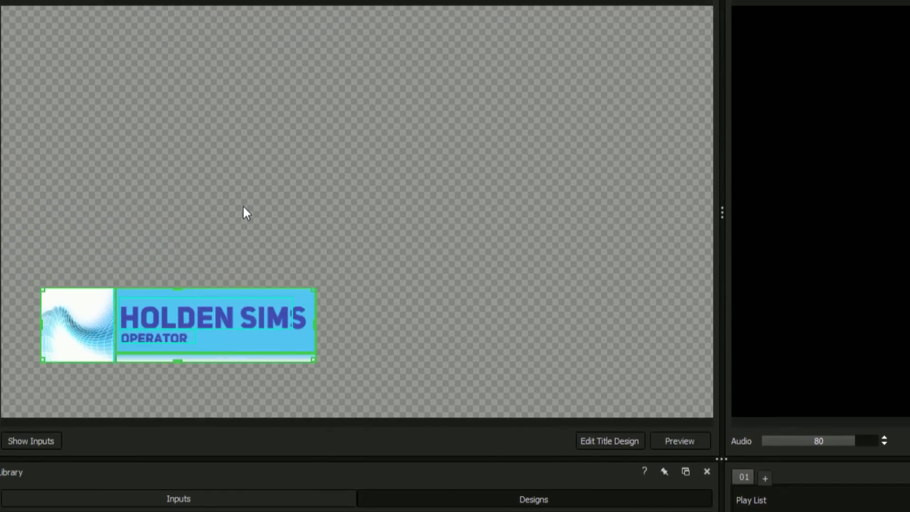
{"action": "left_click", "coordinate": [560, 270]}
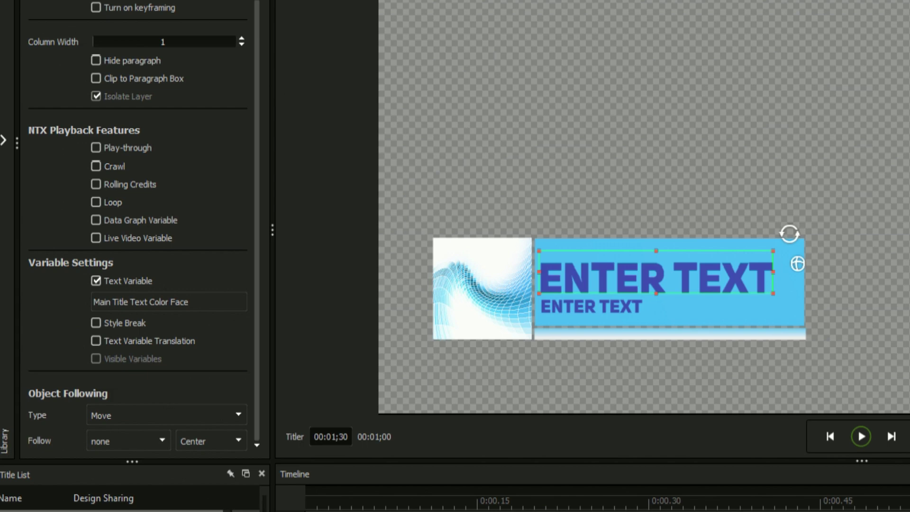
Give the first word ENTER a lighter blue colour and a smaller font size
{"action": "double_click", "coordinate": [636, 266]}
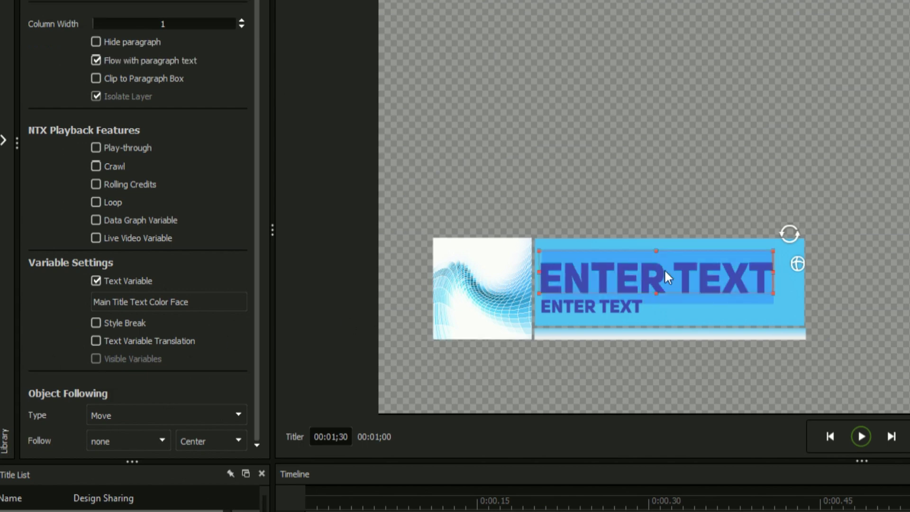
{"action": "left_click", "coordinate": [663, 272]}
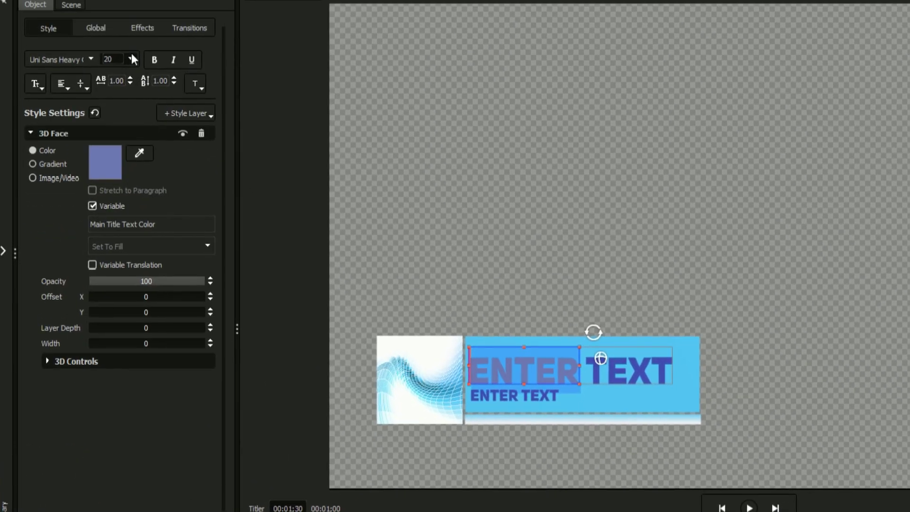
{"action": "left_click", "coordinate": [131, 59]}
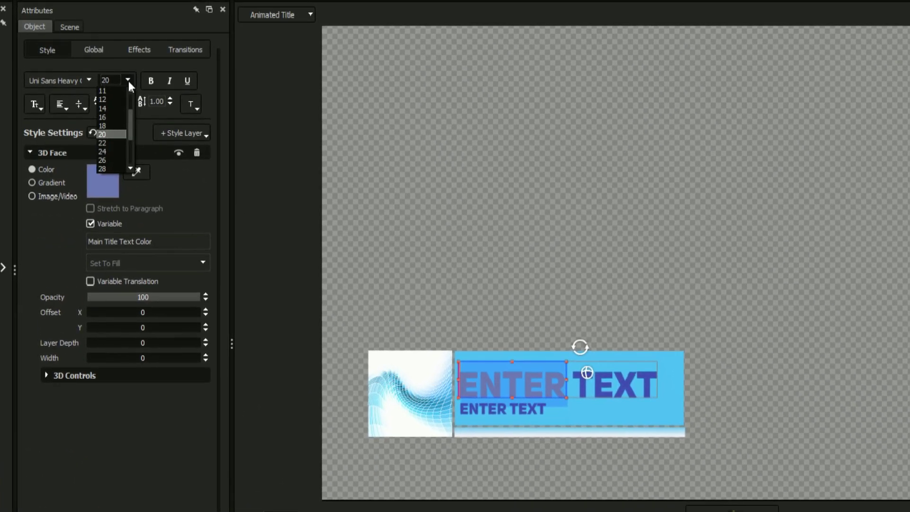
{"action": "left_click", "coordinate": [59, 78]}
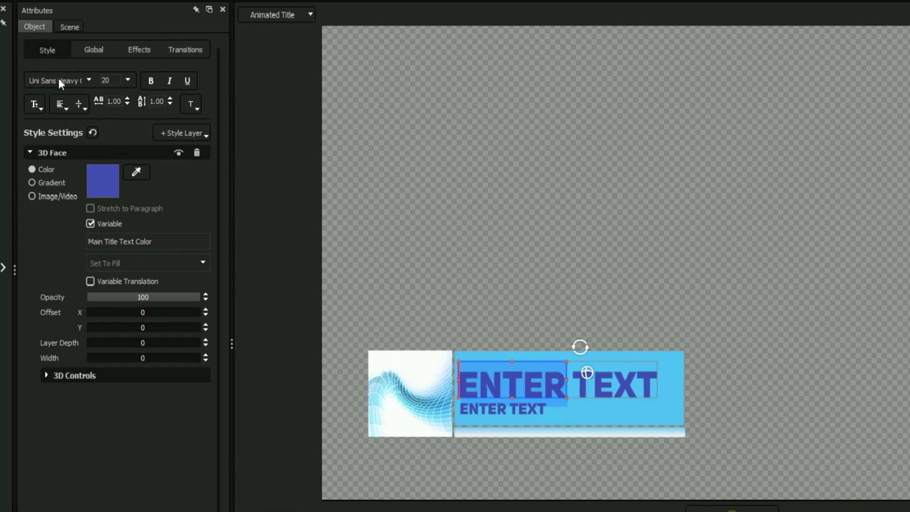
{"action": "left_click", "coordinate": [97, 171]}
{"action": "left_click", "coordinate": [169, 313]}
{"action": "left_click", "coordinate": [258, 186]}
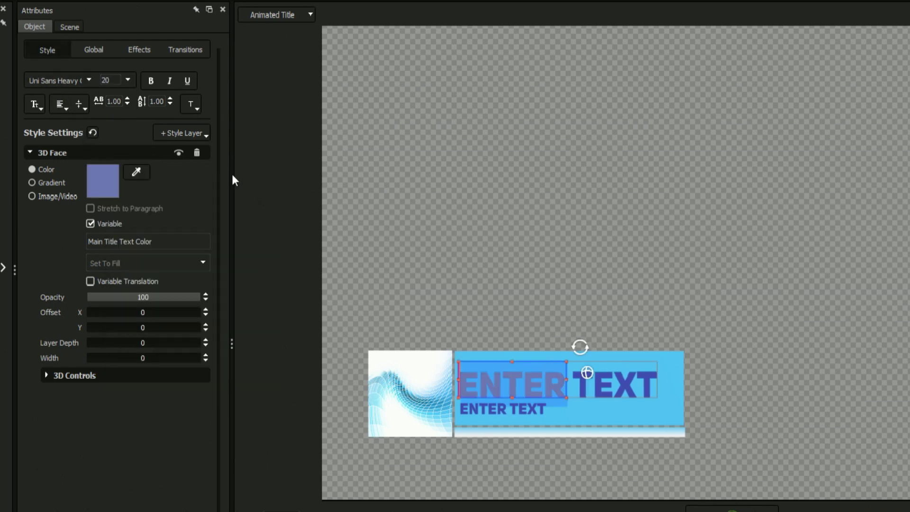
{"action": "scroll", "coordinate": [110, 81], "scroll_direction": "up", "scroll_amount": 2}
Turn on Style Break for the main title and enter the person's name
{"action": "left_click", "coordinate": [88, 50]}
{"action": "scroll", "coordinate": [53, 318], "scroll_direction": "down", "scroll_amount": 5}
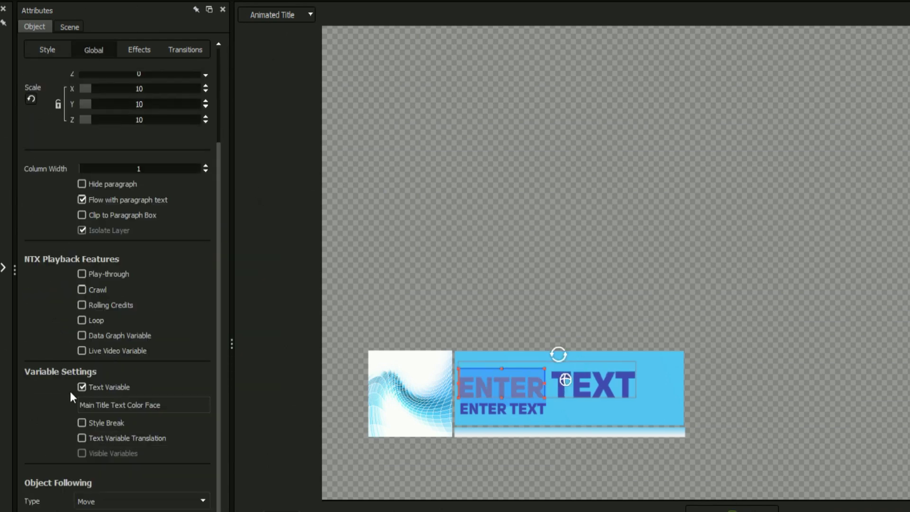
{"action": "left_click", "coordinate": [79, 421]}
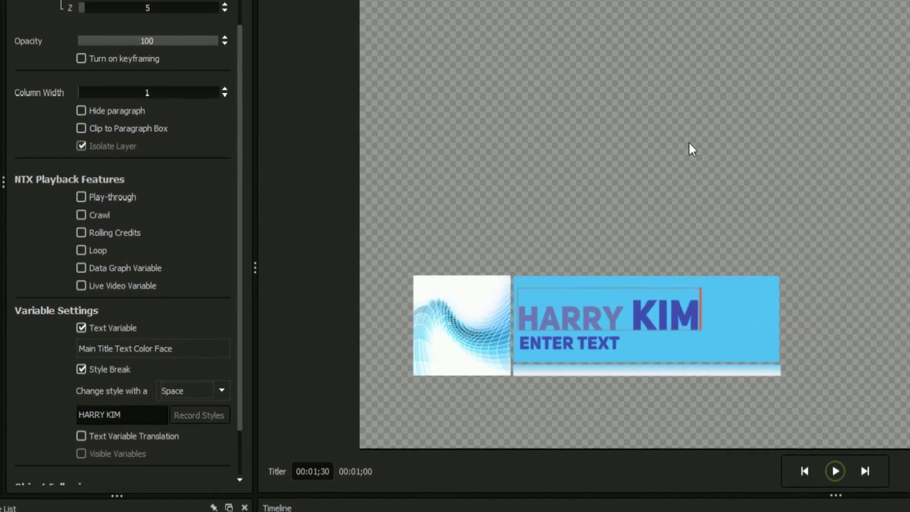
{"action": "left_click", "coordinate": [574, 339]}
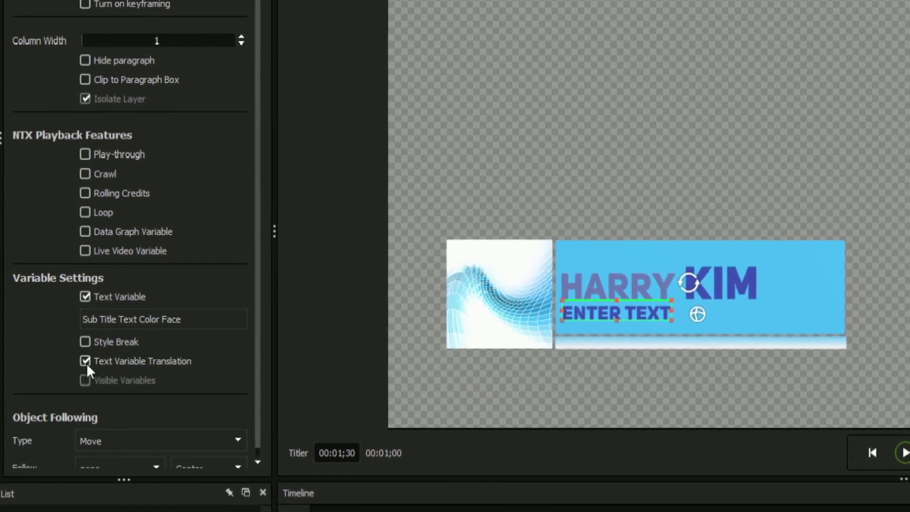
Add a subtitle translation mapping 1 to First and set the Sub Title variable to 1
{"action": "left_click", "coordinate": [81, 347]}
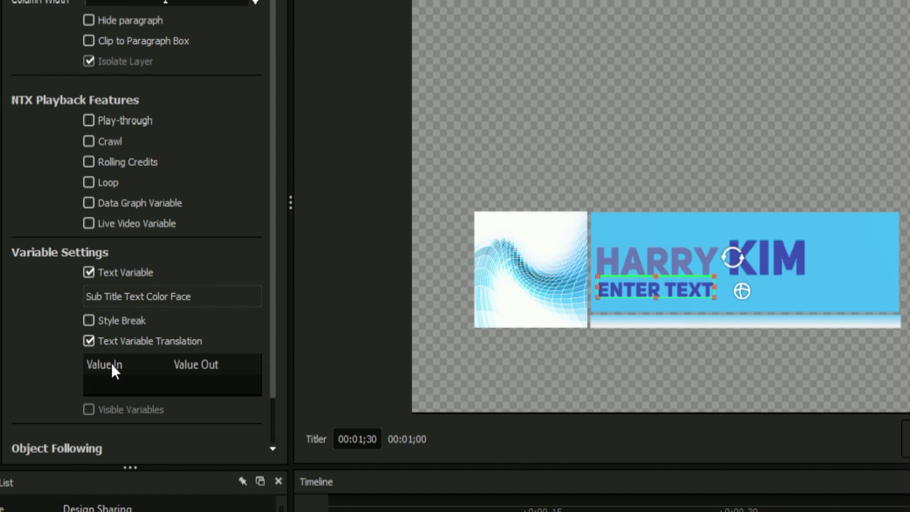
{"action": "left_click", "coordinate": [123, 381]}
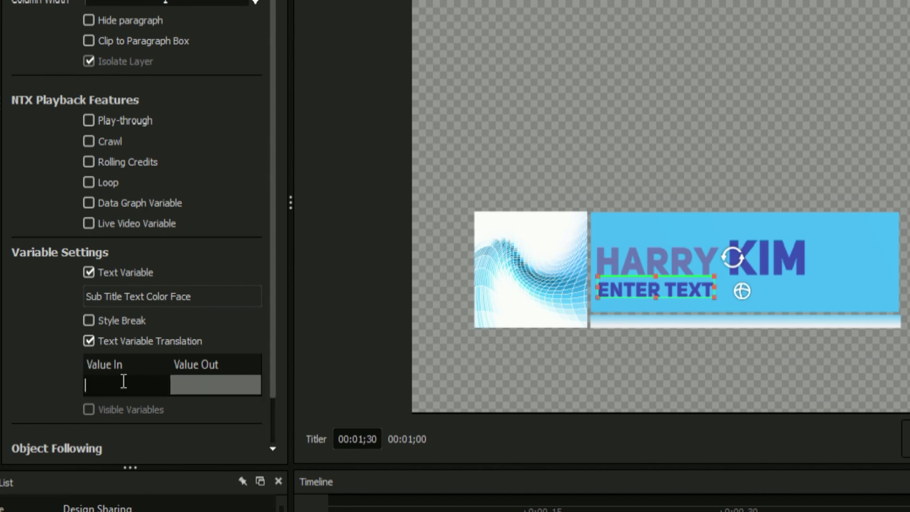
{"action": "left_click", "coordinate": [192, 388]}
{"action": "type", "text": "First"}
{"action": "key", "text": "Return"}
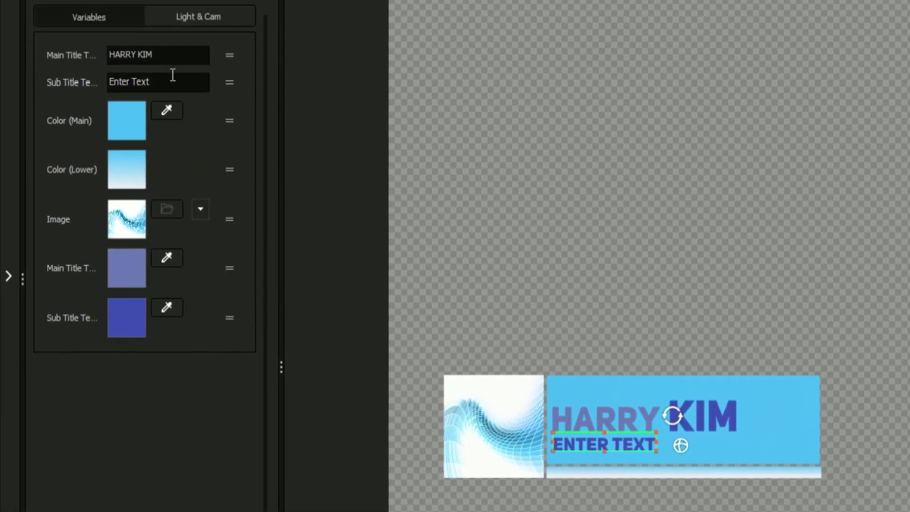
{"action": "left_click", "coordinate": [172, 36]}
{"action": "type", "text": "1;30"}
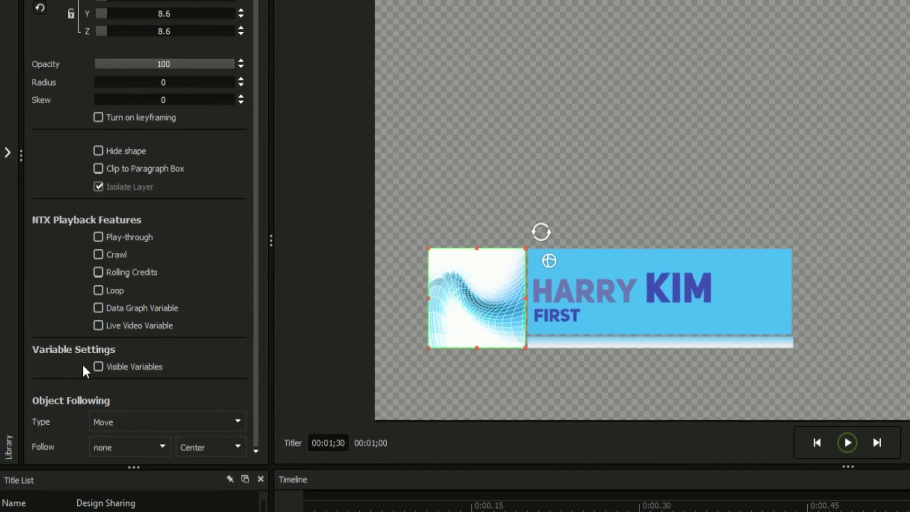
Give the wave image a Visible variable and untick it to hide the image
{"action": "left_click", "coordinate": [98, 366]}
{"action": "scroll", "coordinate": [56, 249], "scroll_direction": "down", "scroll_amount": 10}
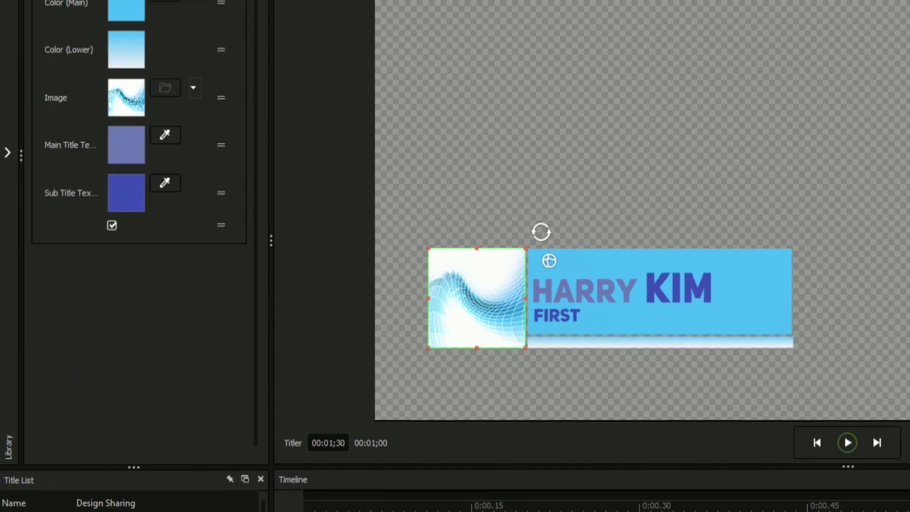
{"action": "left_click", "coordinate": [112, 226]}
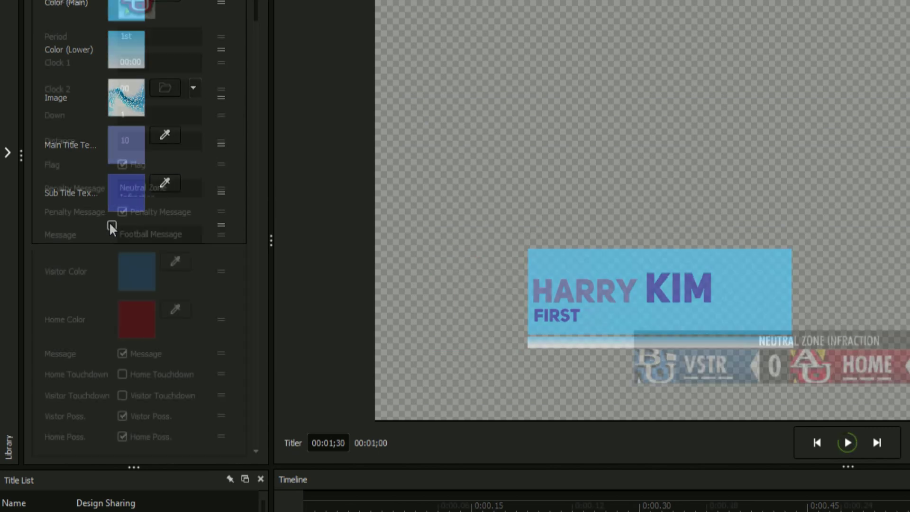